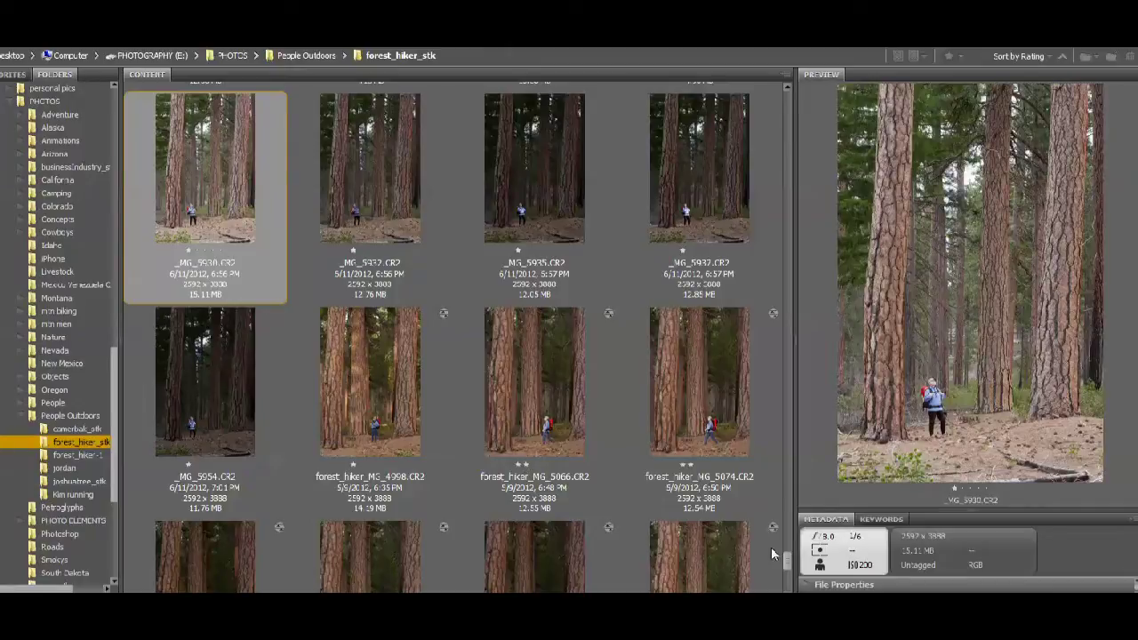
# - Show _MG_5930.CR2 from the forest_hiker_stk folder in the Preview panel
pyautogui.moveTo(786, 562)
pyautogui.mouseDown()
pyautogui.moveTo(786, 583)
pyautogui.moveTo(788, 560)
pyautogui.mouseUp()
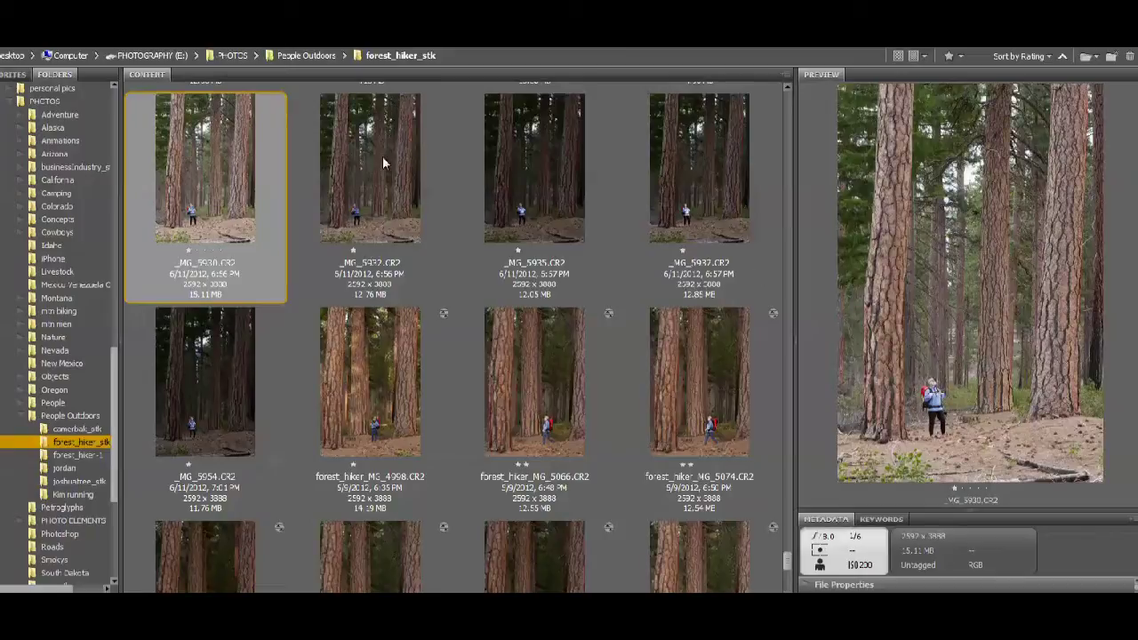
# - Compare _MG_5932, _MG_5935 and _MG_5937 in Preview, then preview the dark _MG_5954.CR2
pyautogui.click(388, 184)
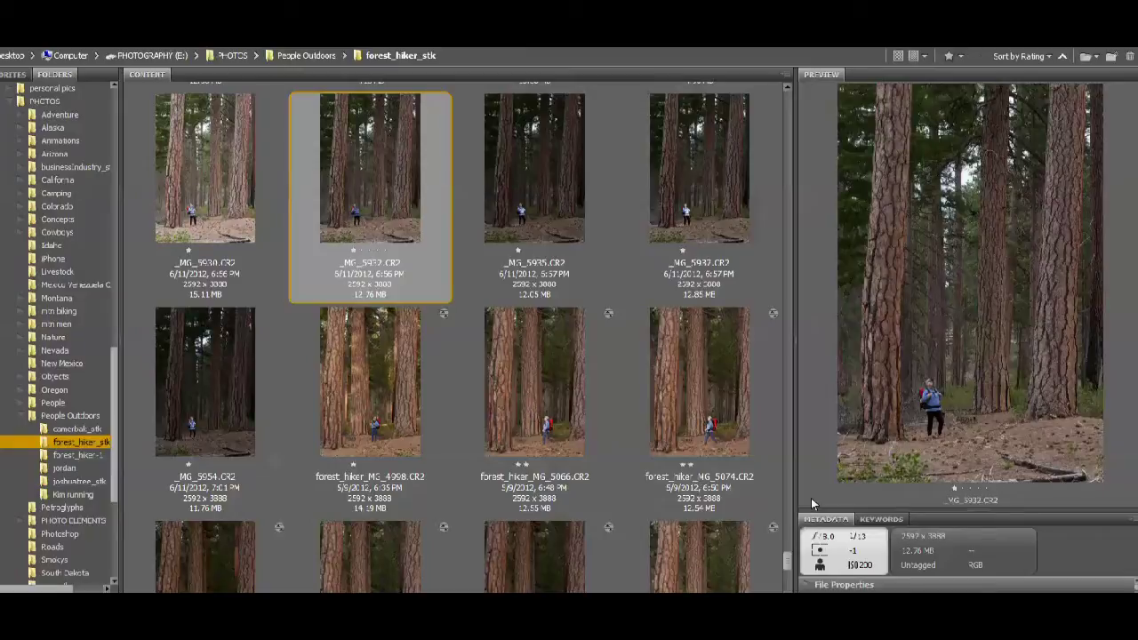
pyautogui.click(544, 223)
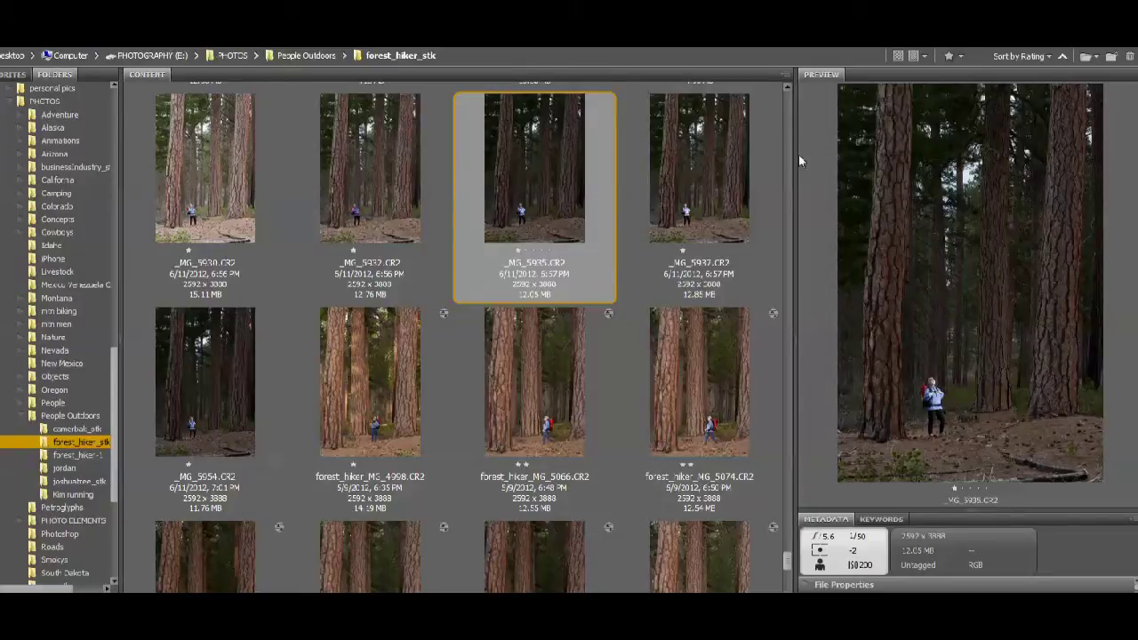
pyautogui.click(743, 212)
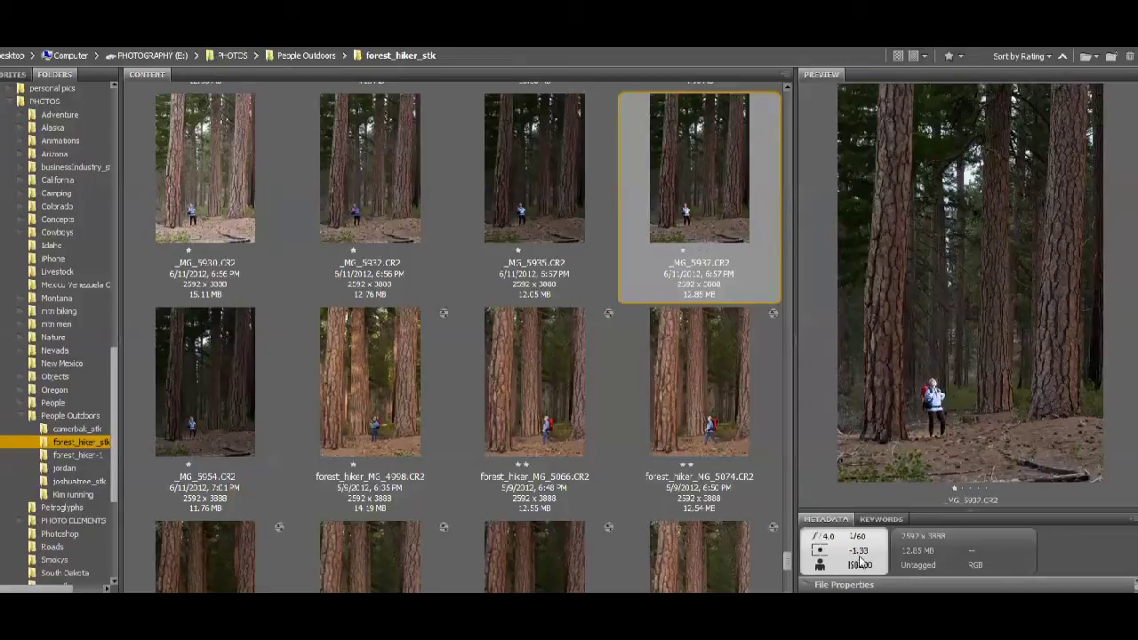
pyautogui.click(557, 223)
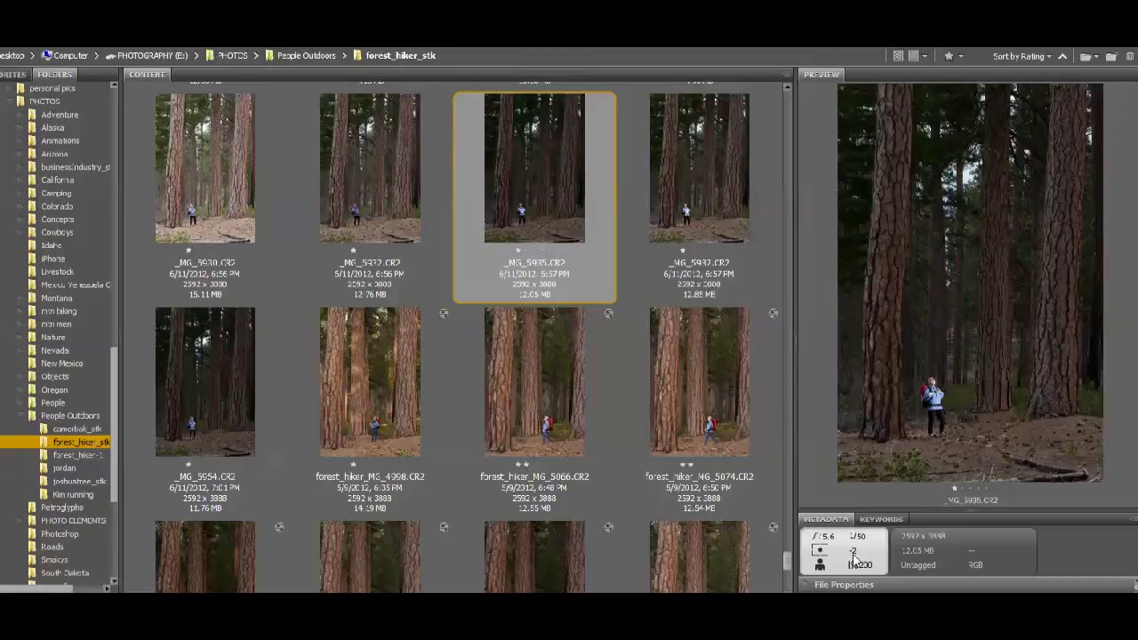
pyautogui.click(729, 218)
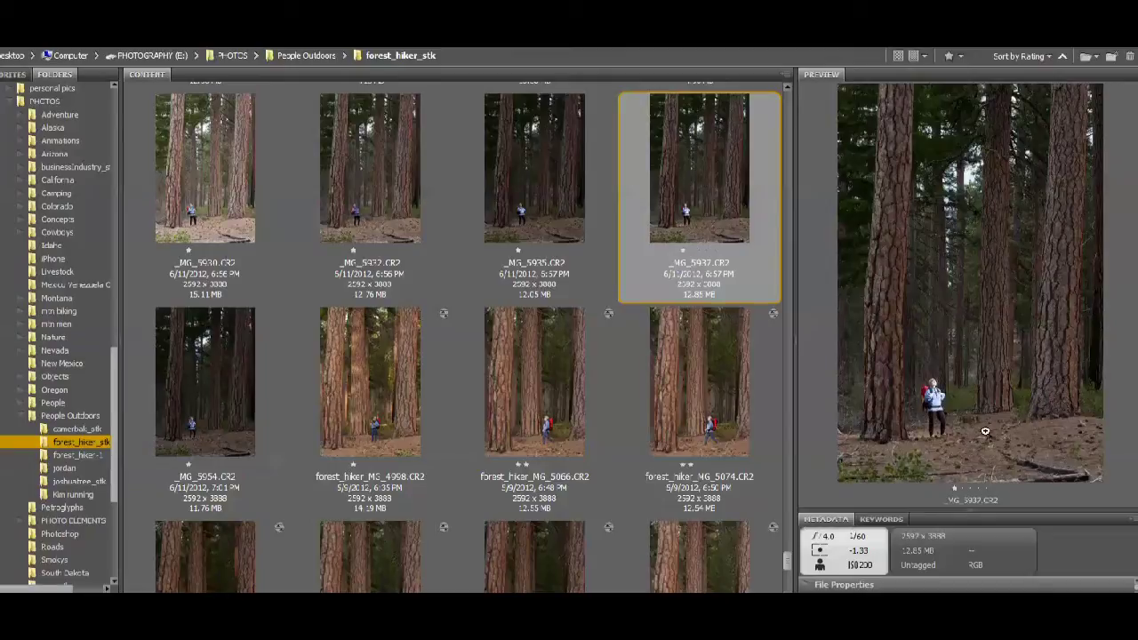
pyautogui.click(206, 380)
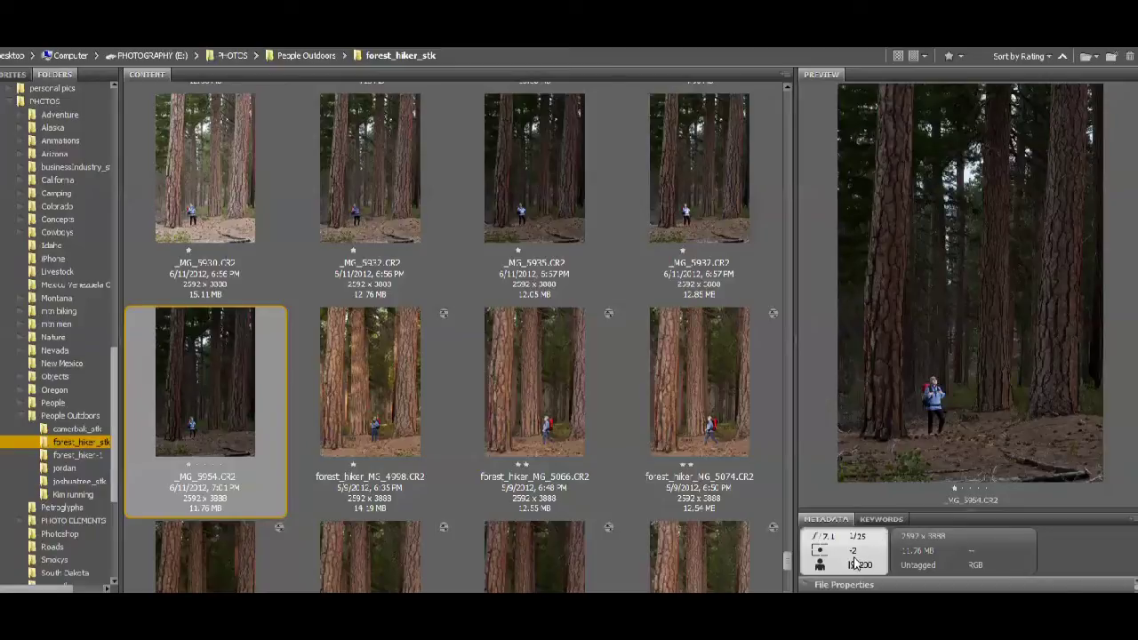
# - Preview forest_hiker_MG_4998, then the two-star forest_hiker_MG_5066 and forest_hiker_MG_5074 shots
pyautogui.click(372, 425)
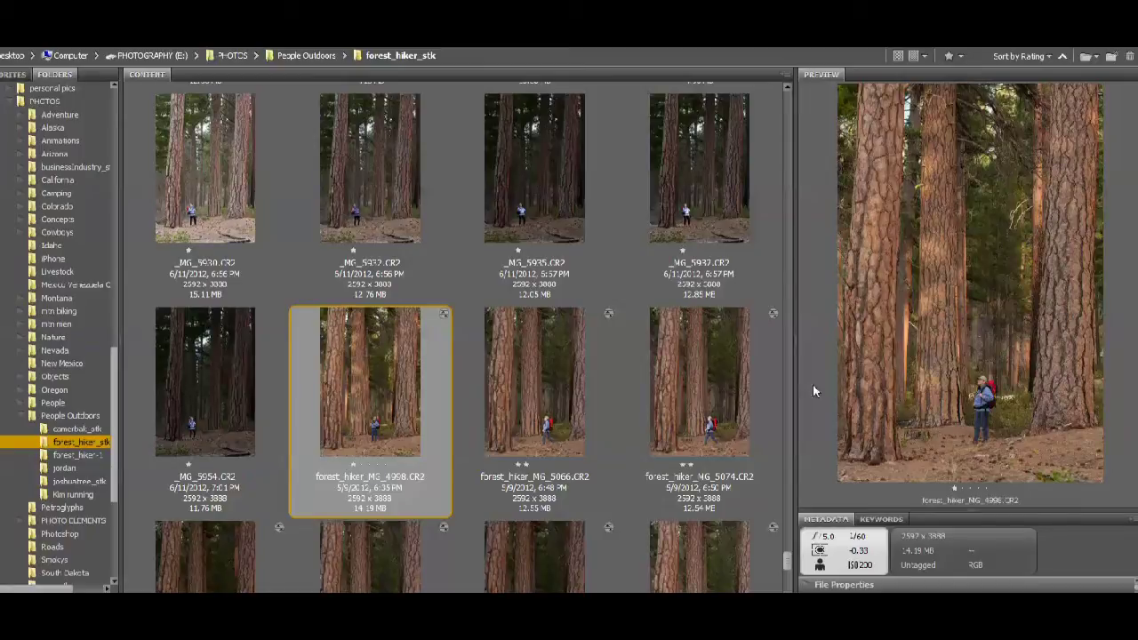
pyautogui.click(555, 435)
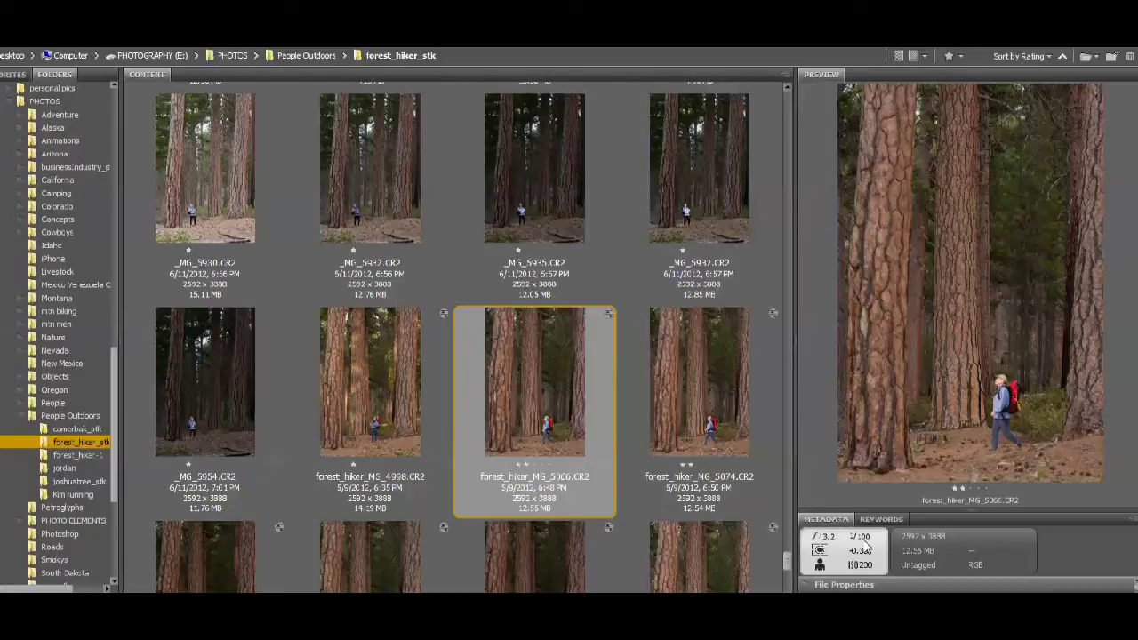
pyautogui.click(712, 431)
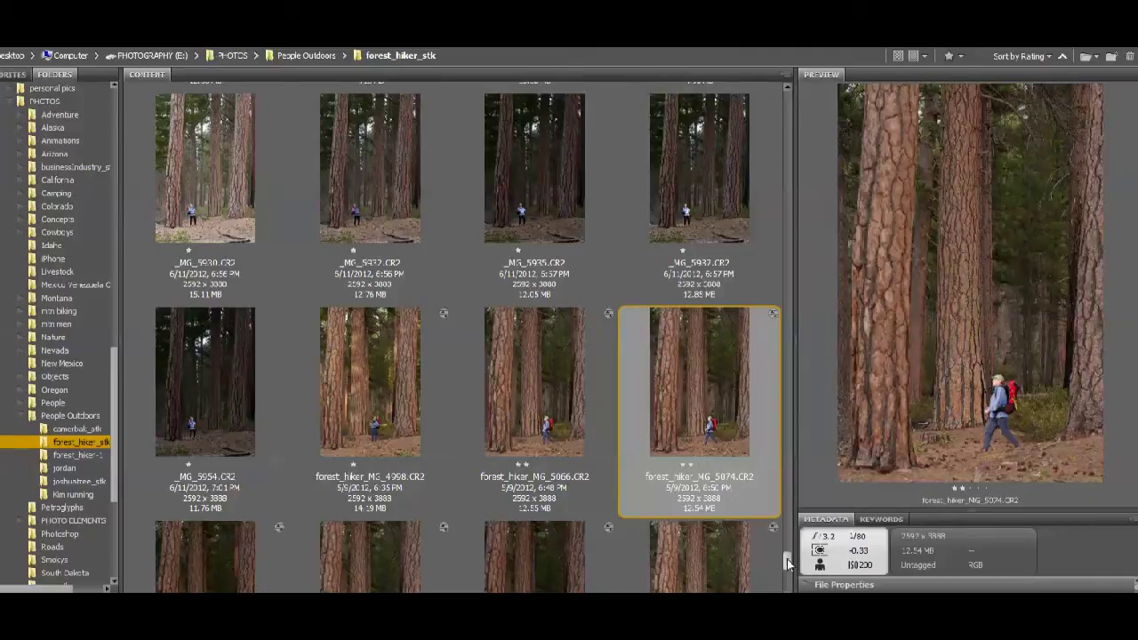
pyautogui.scroll(-3, 787, 559)
# - Preview the three-star forest_hiker_MG_5059, then forest_hiker_MG_5060 and forest_hiker_MG_5065
pyautogui.scroll(-7, 787, 569)
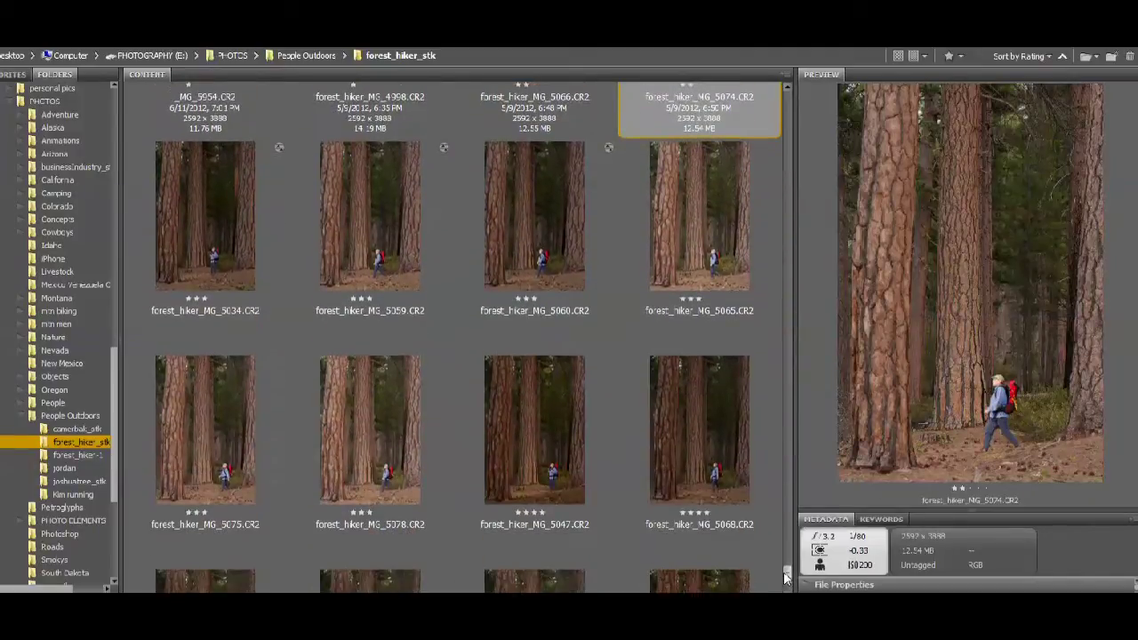
pyautogui.click(374, 237)
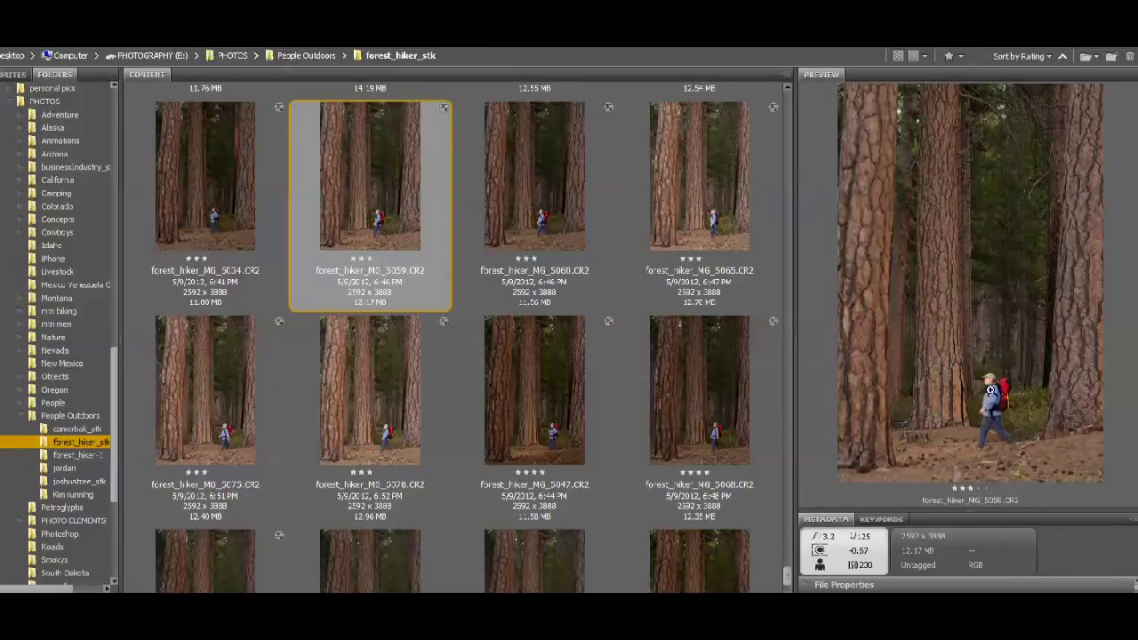
pyautogui.click(542, 196)
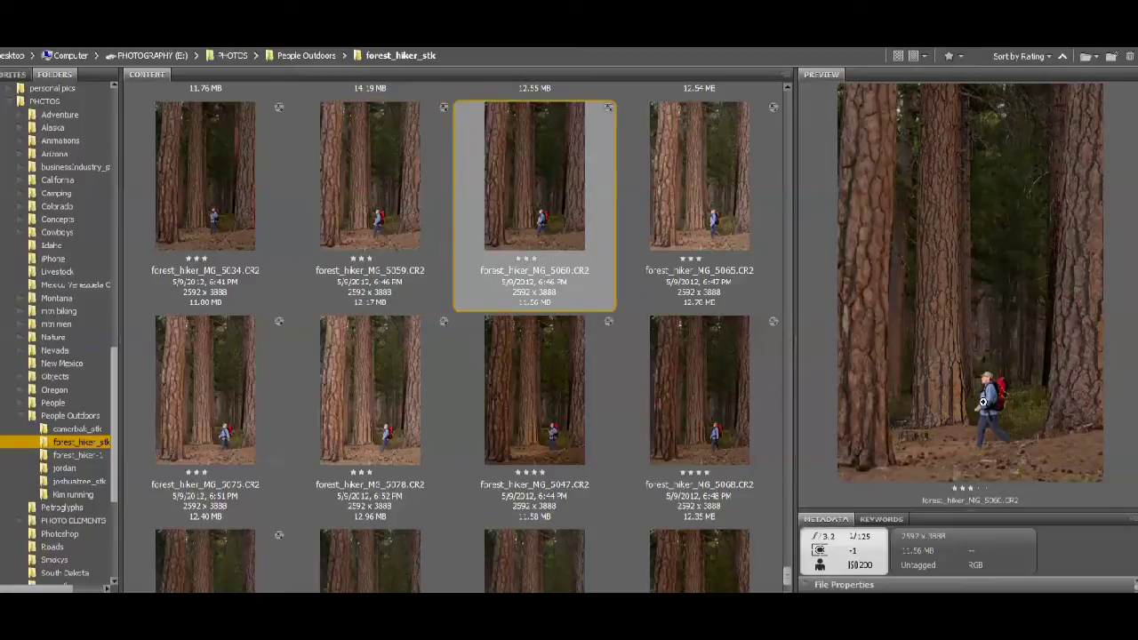
pyautogui.click(721, 230)
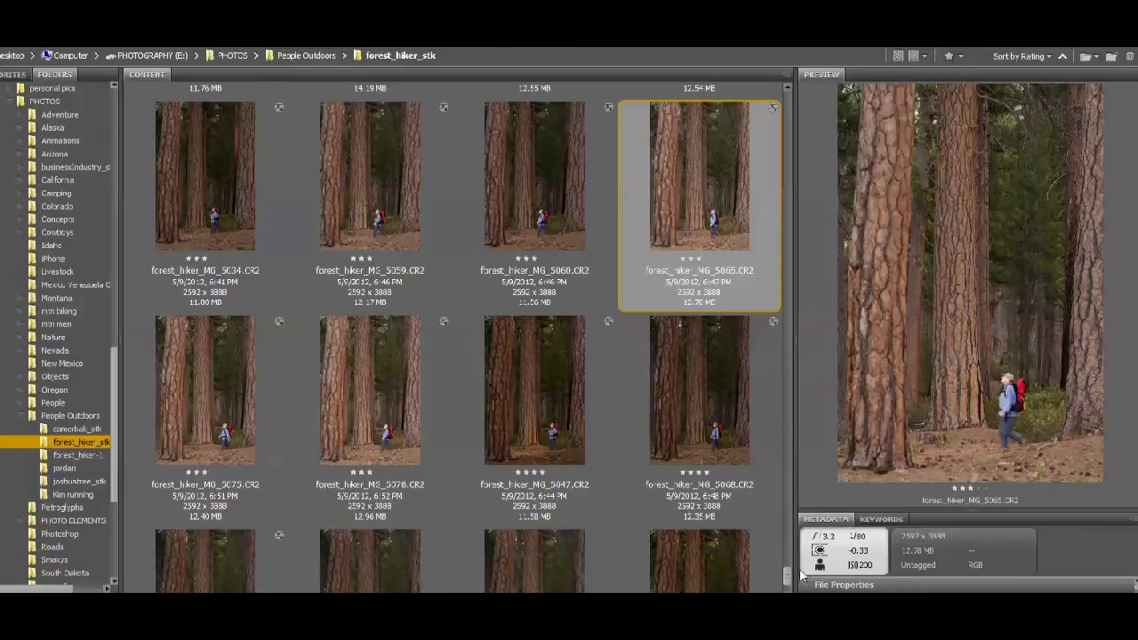
pyautogui.scroll(-3, 786, 583)
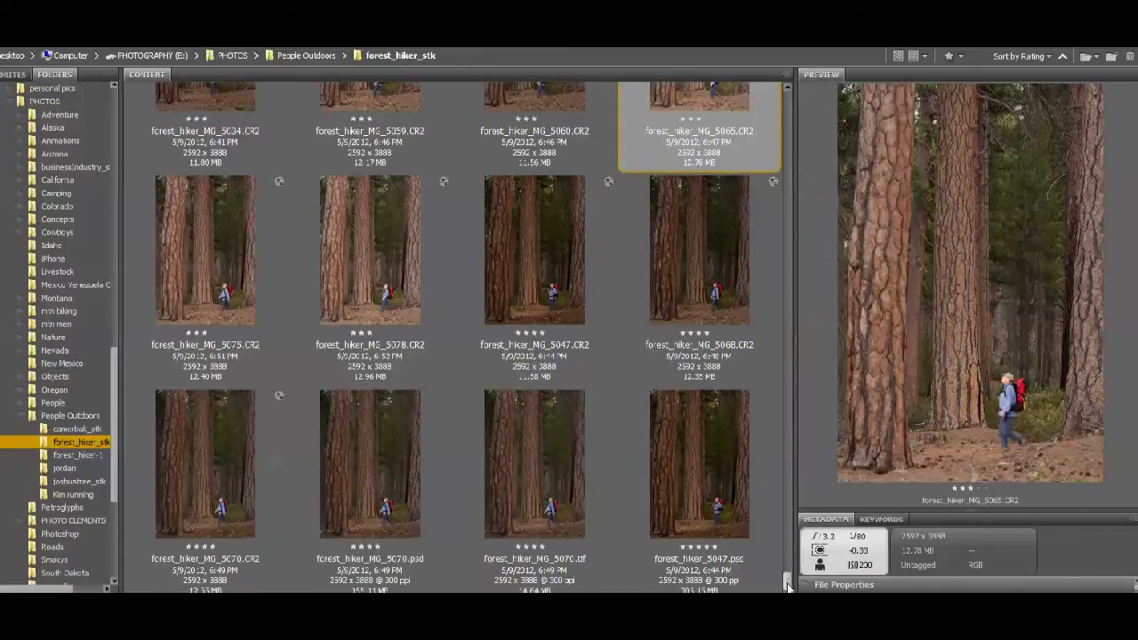
# - Preview the raw hiker shots 5075, 5078, 5047, 5068 and 5070 in turn
pyautogui.click(238, 300)
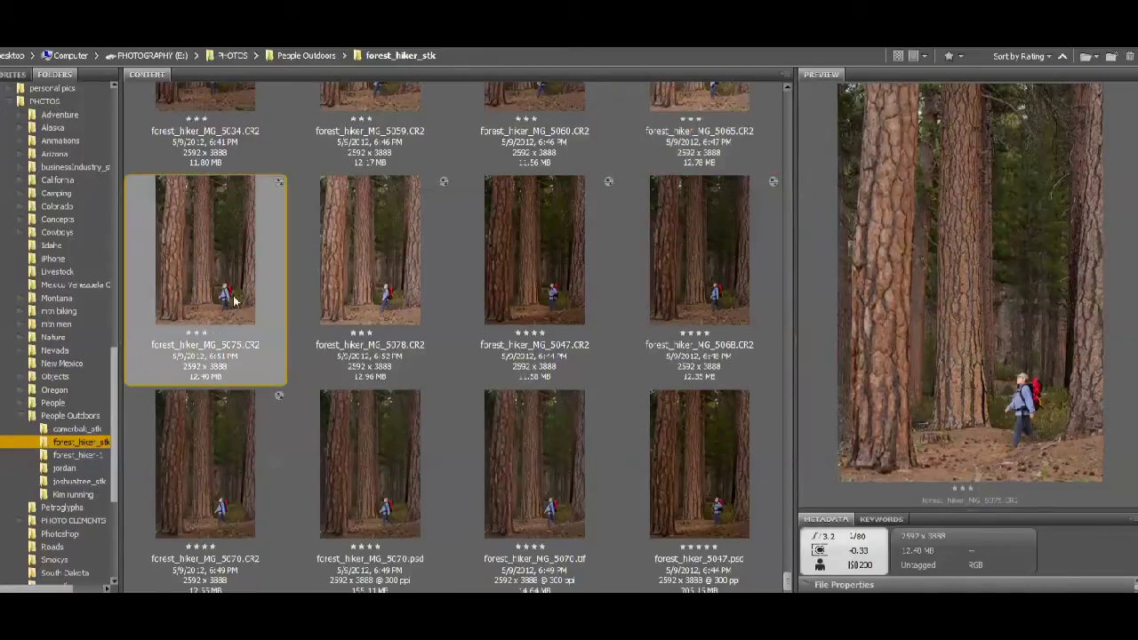
pyautogui.click(403, 311)
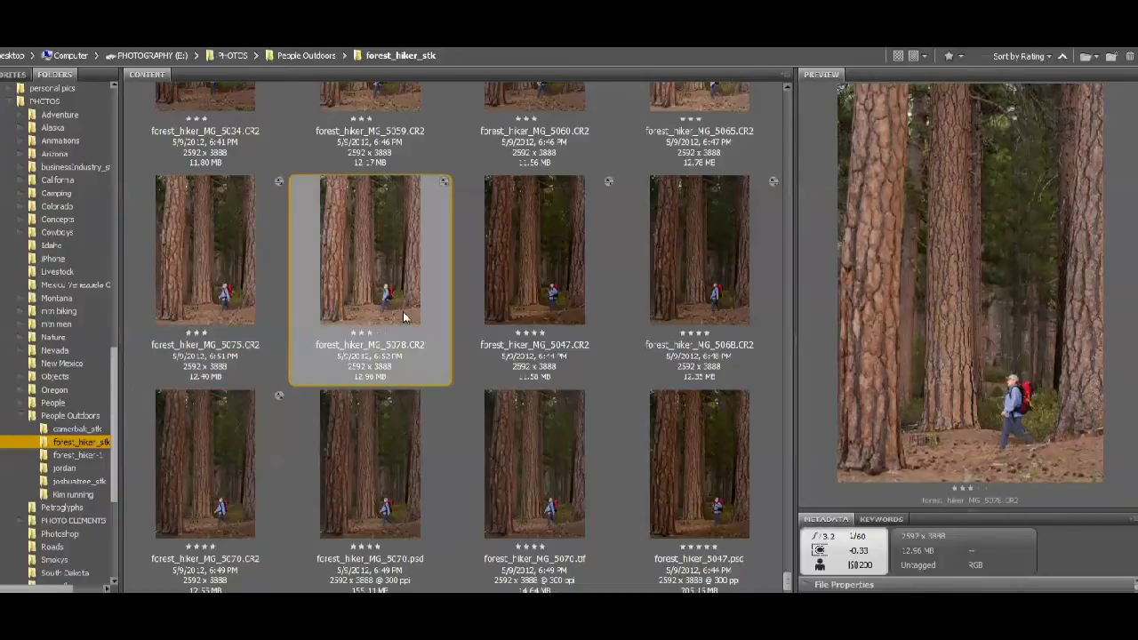
pyautogui.click(558, 318)
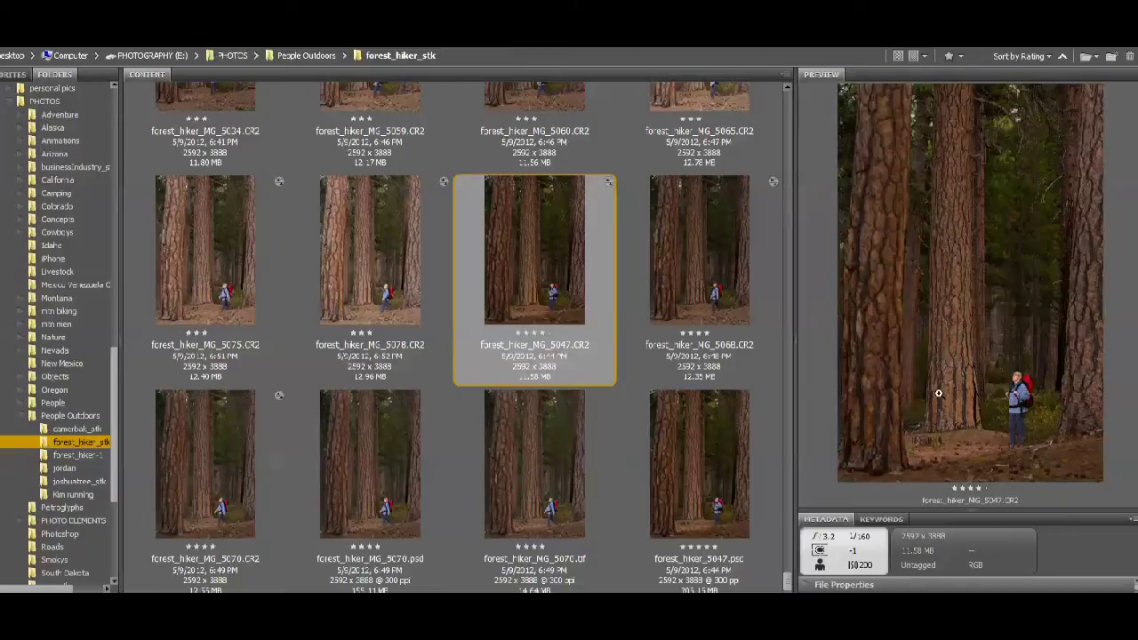
pyautogui.click(724, 300)
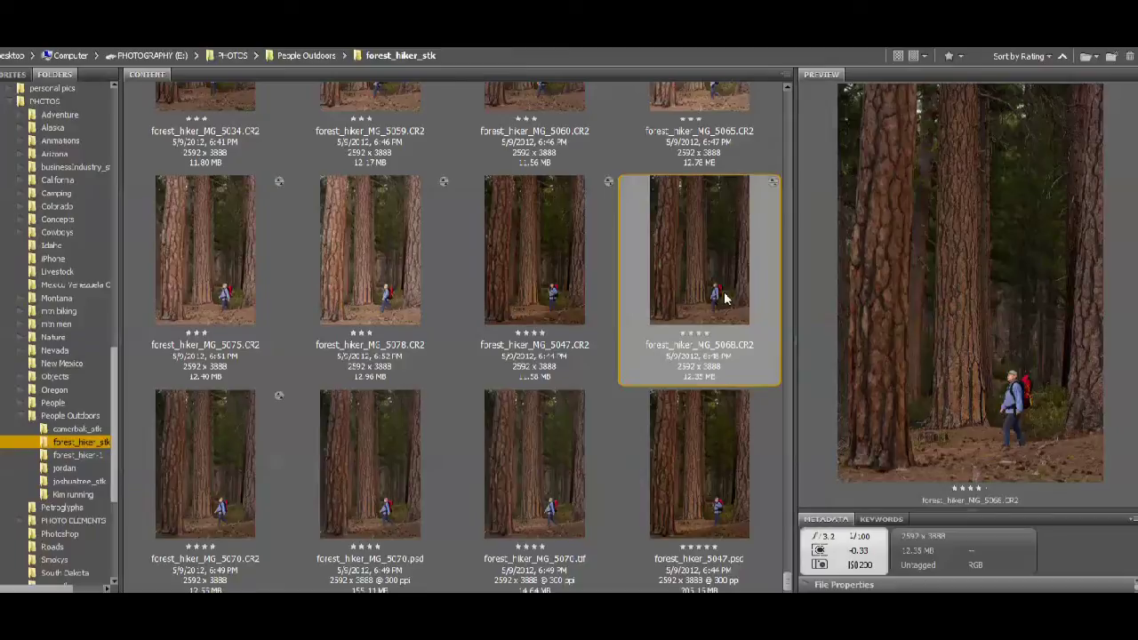
pyautogui.click(230, 508)
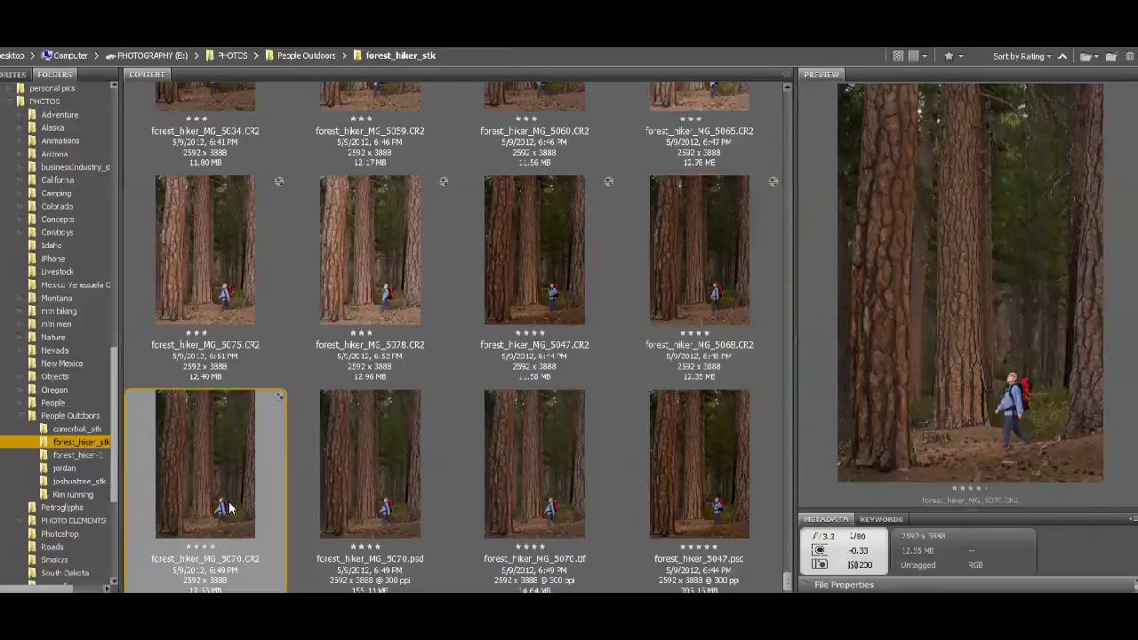
# - Compare the 5070 .psd and .tif versions and the 5047.psd edit, ending on forest_hiker_MG_5047.CR2
pyautogui.click(404, 518)
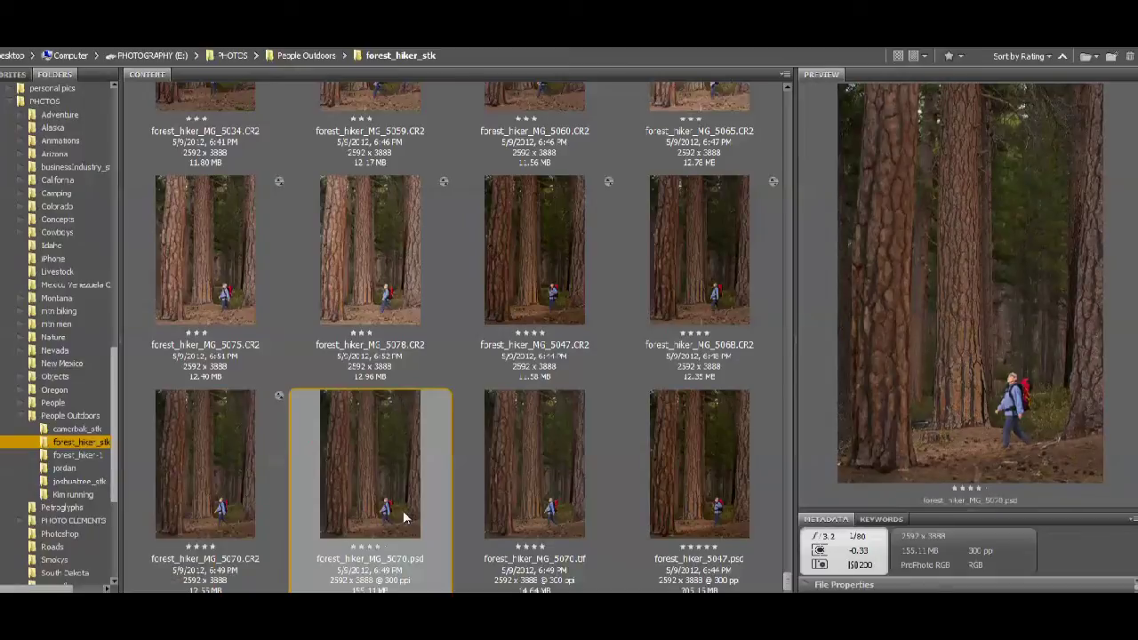
pyautogui.click(541, 504)
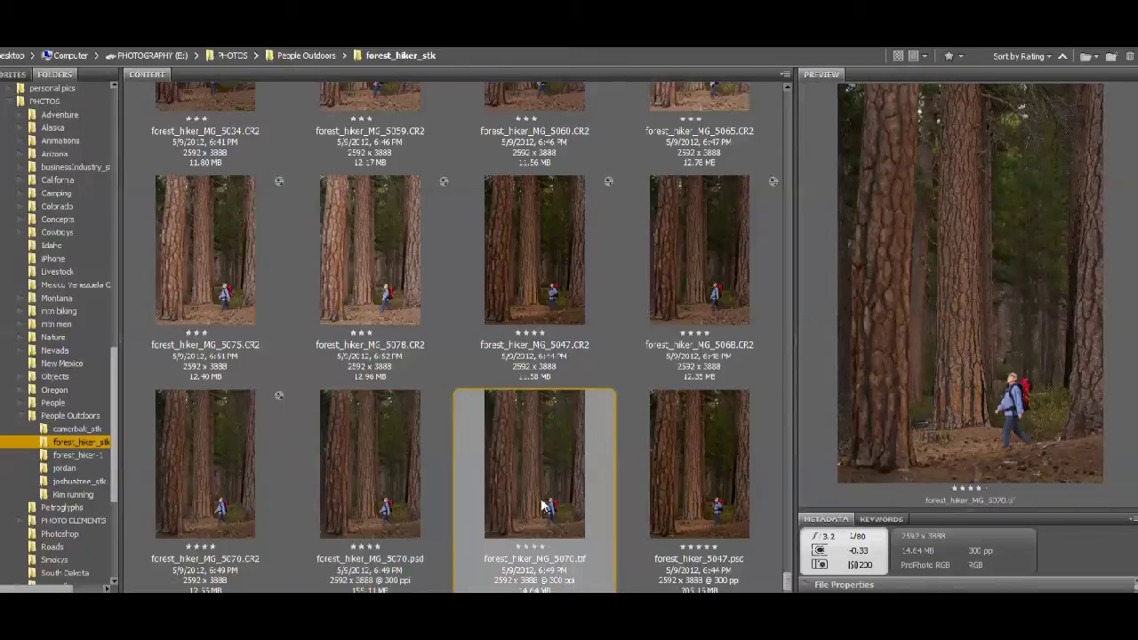
pyautogui.click(715, 503)
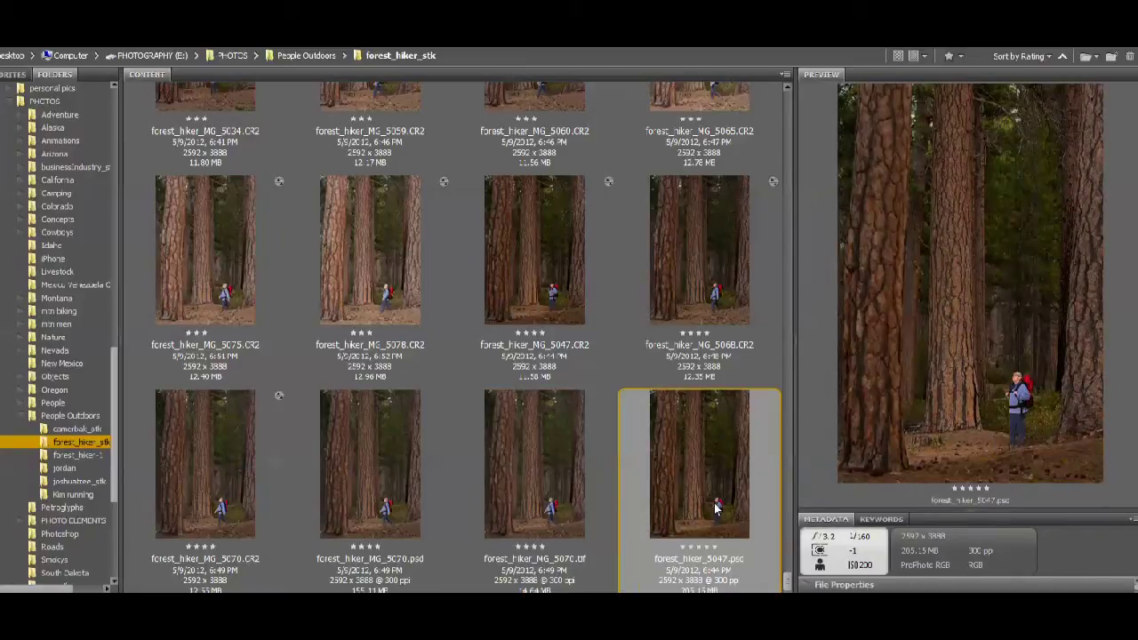
pyautogui.click(539, 508)
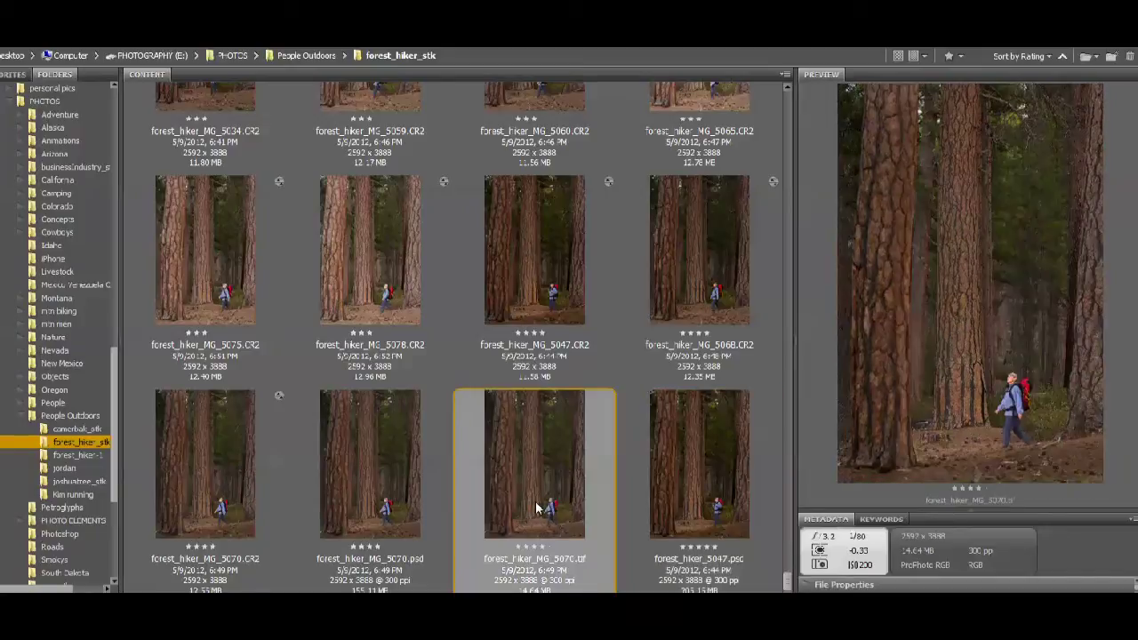
pyautogui.click(558, 263)
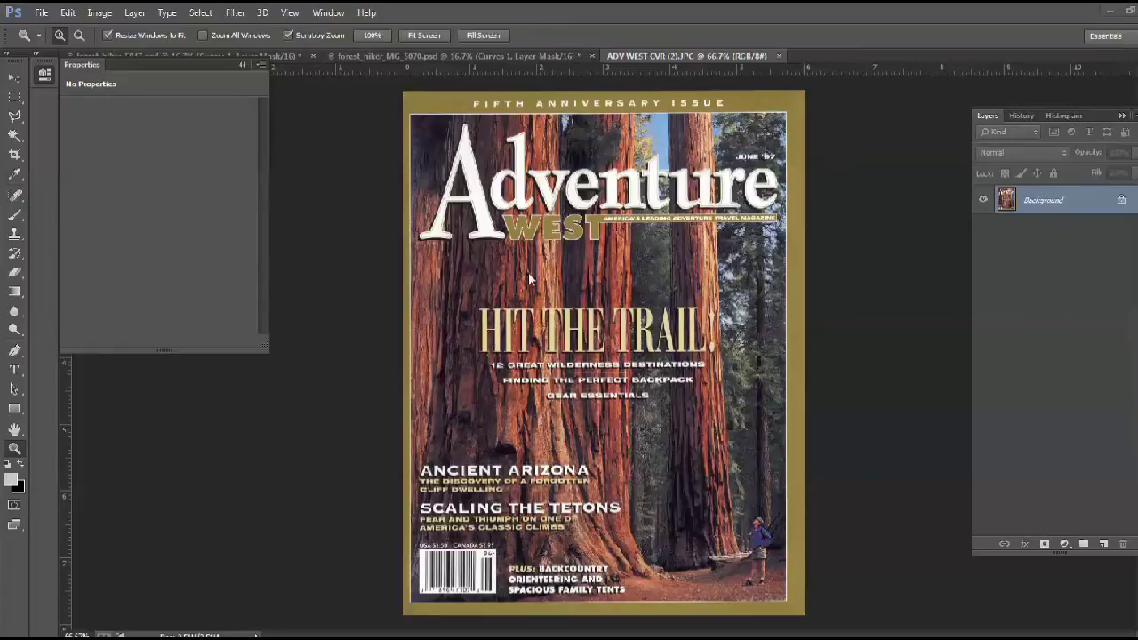
# - Bring the forest_hiker_MG_5070.psd standing-hiker edit back to the front in Photoshop
pyautogui.click(277, 55)
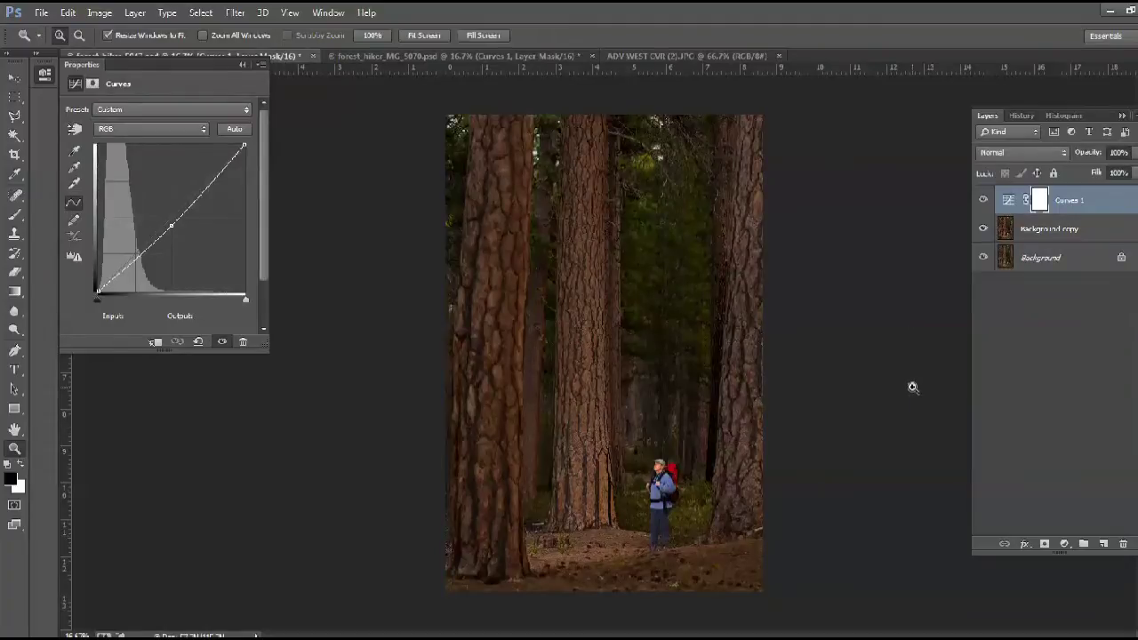
# - Hide the Curves 1 and Background copy layers, leaving only the original Background visible
pyautogui.click(983, 199)
pyautogui.click(983, 228)
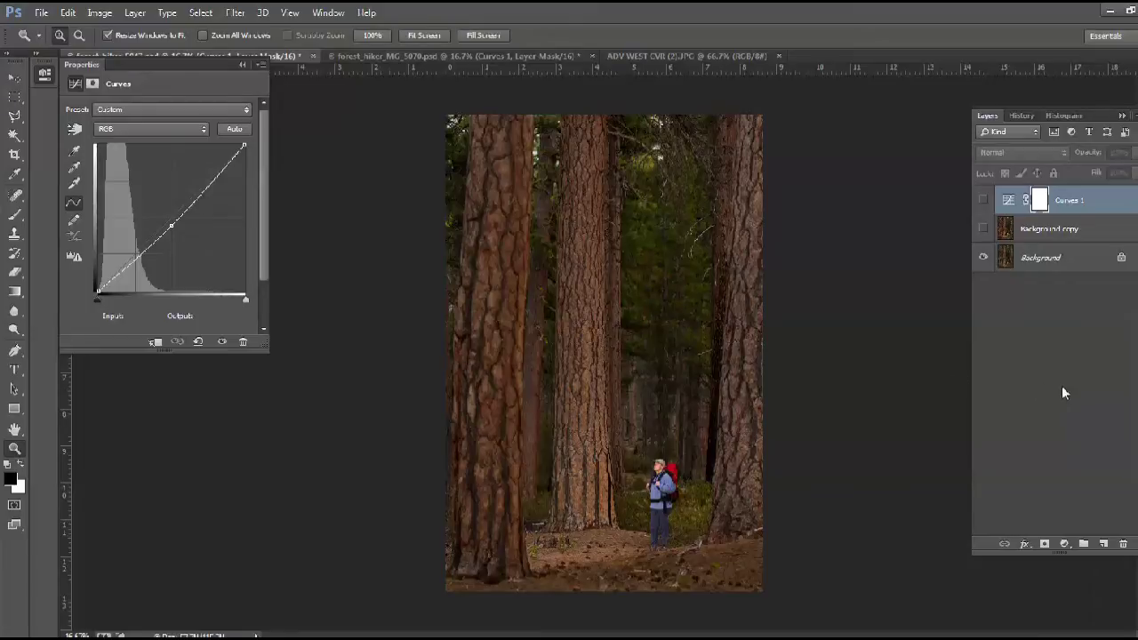
pyautogui.click(984, 231)
pyautogui.click(983, 228)
# - On the Background layer, remove the light twig beside the right trunk with the Spot Healing Brush
pyautogui.click(1040, 257)
pyautogui.click(15, 195)
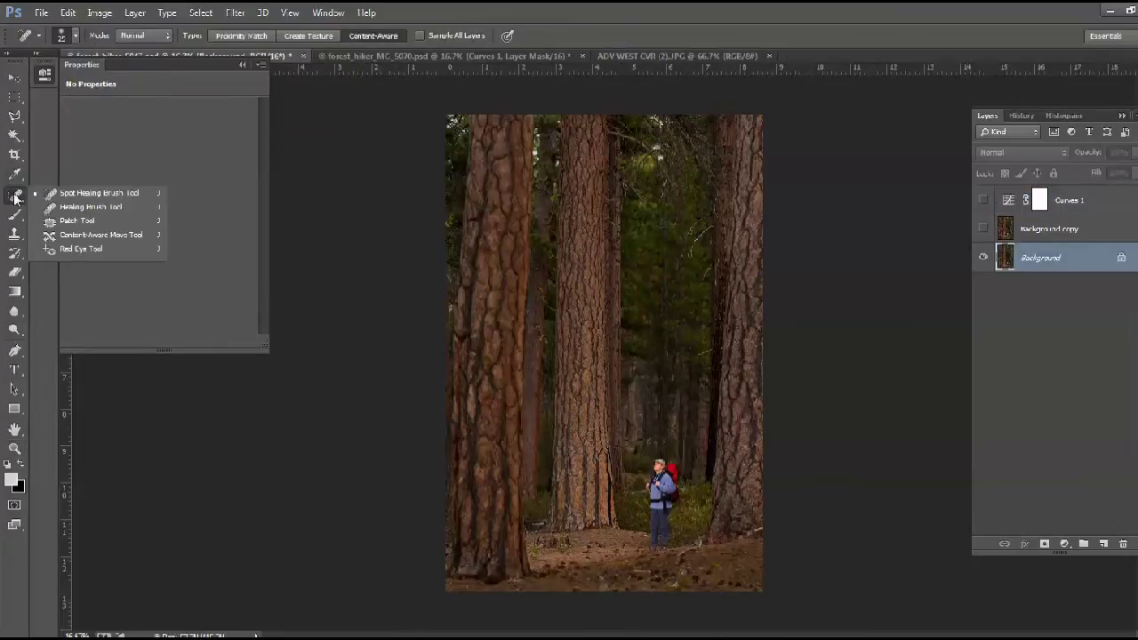
pyautogui.click(89, 193)
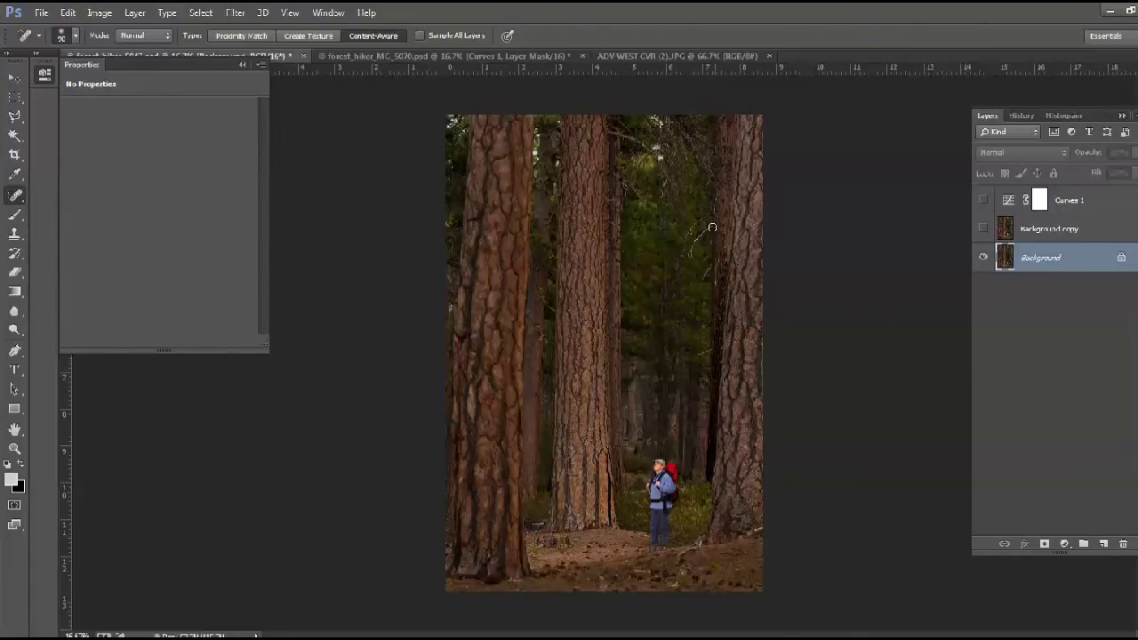
pyautogui.moveTo(711, 228); pyautogui.dragTo(687, 262)
pyautogui.moveTo(709, 217)
pyautogui.mouseDown()
pyautogui.moveTo(691, 229)
pyautogui.moveTo(678, 268)
pyautogui.mouseUp()
# - Show and select the Background copy layer, hiding the original Background layer
pyautogui.click(984, 228)
pyautogui.click(1034, 229)
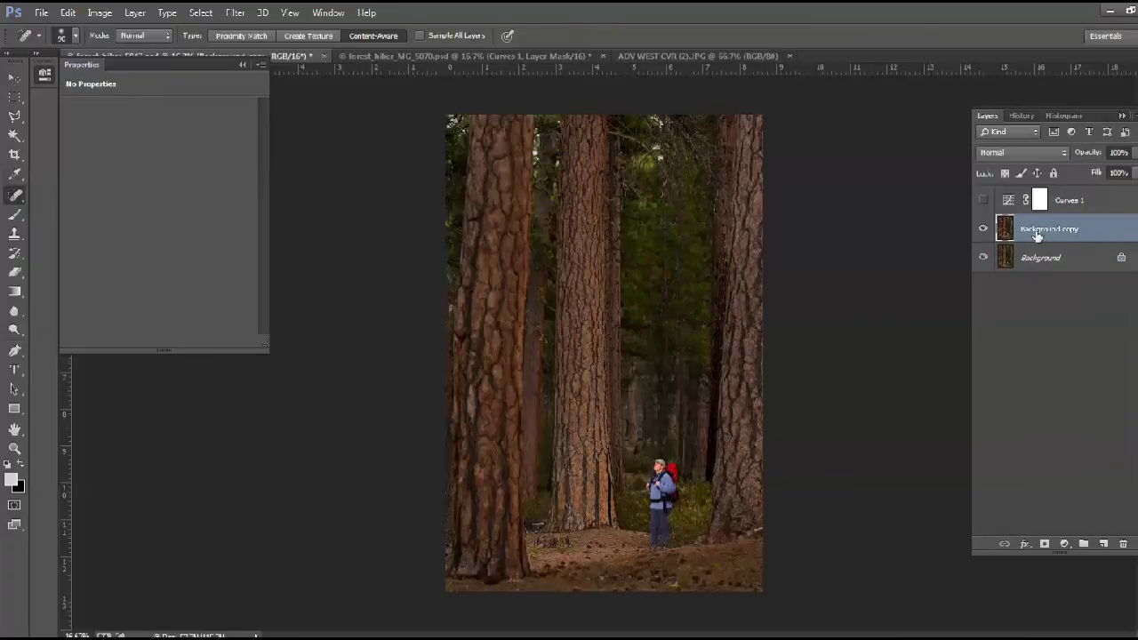
pyautogui.click(984, 258)
# - Enable Curves 1, nudge its midpoint slightly darker, and toggle it off and on to compare
pyautogui.click(984, 200)
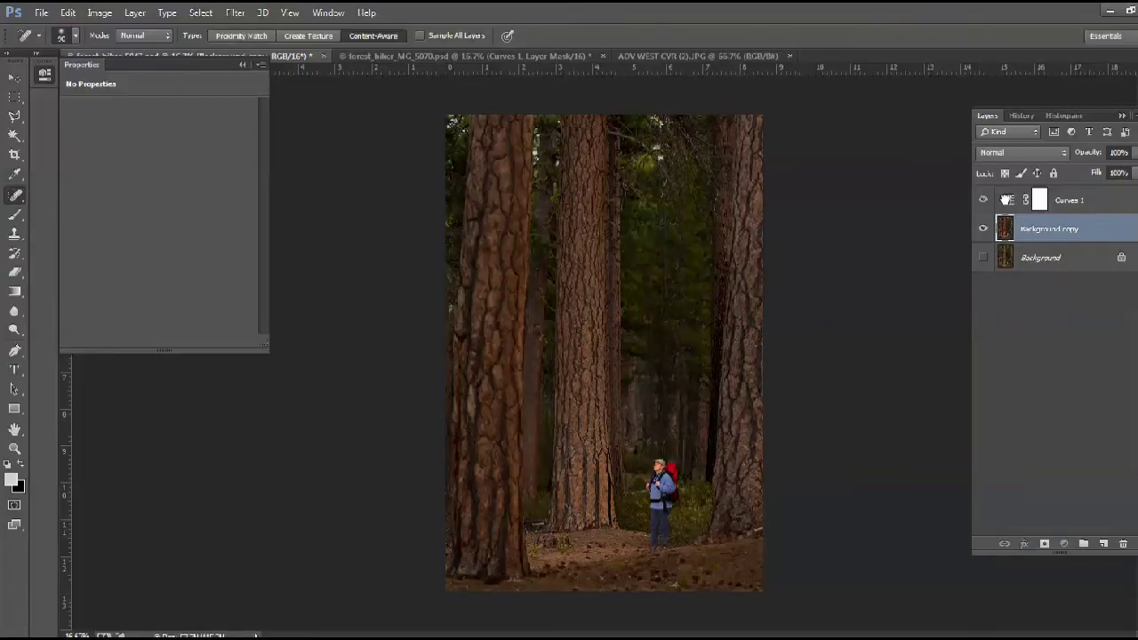
pyautogui.click(1010, 203)
pyautogui.moveTo(172, 226); pyautogui.dragTo(177, 225)
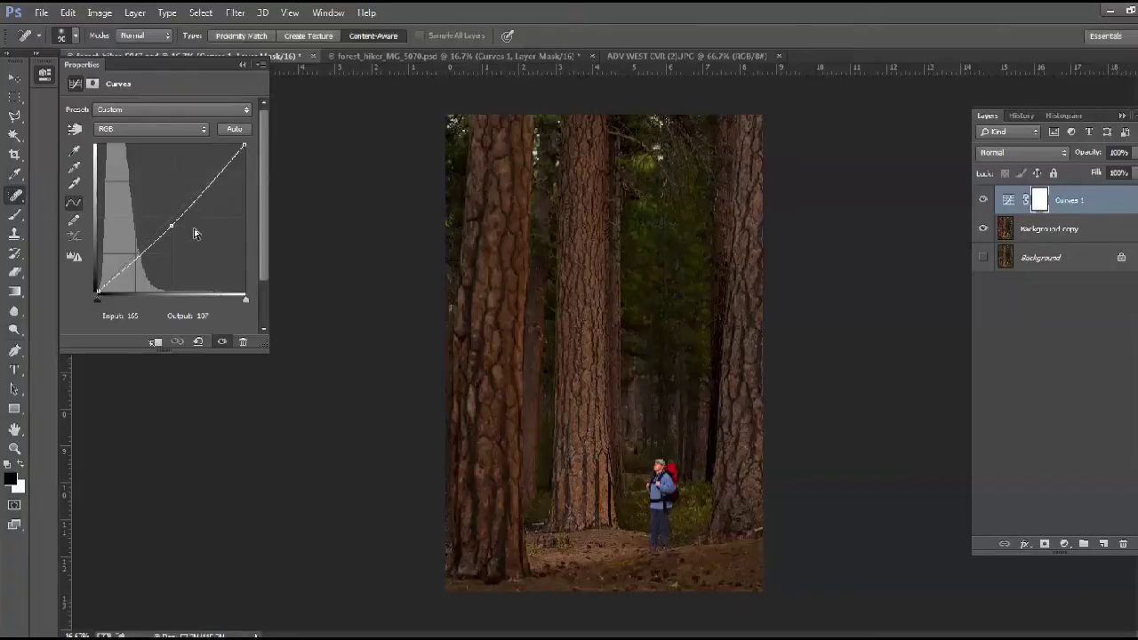
pyautogui.click(984, 201)
pyautogui.click(984, 201)
# - In forest_hiker_MG_5070.psd, toggle Curves 1 and Background copy off and back on for a before/after comparison
pyautogui.click(453, 57)
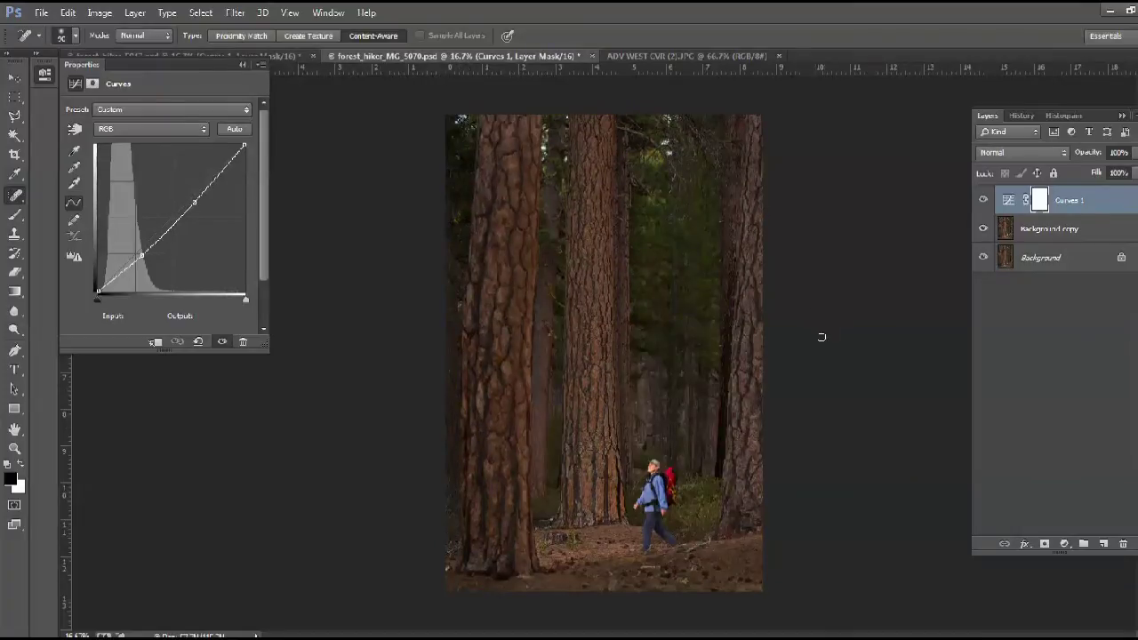
pyautogui.click(983, 201)
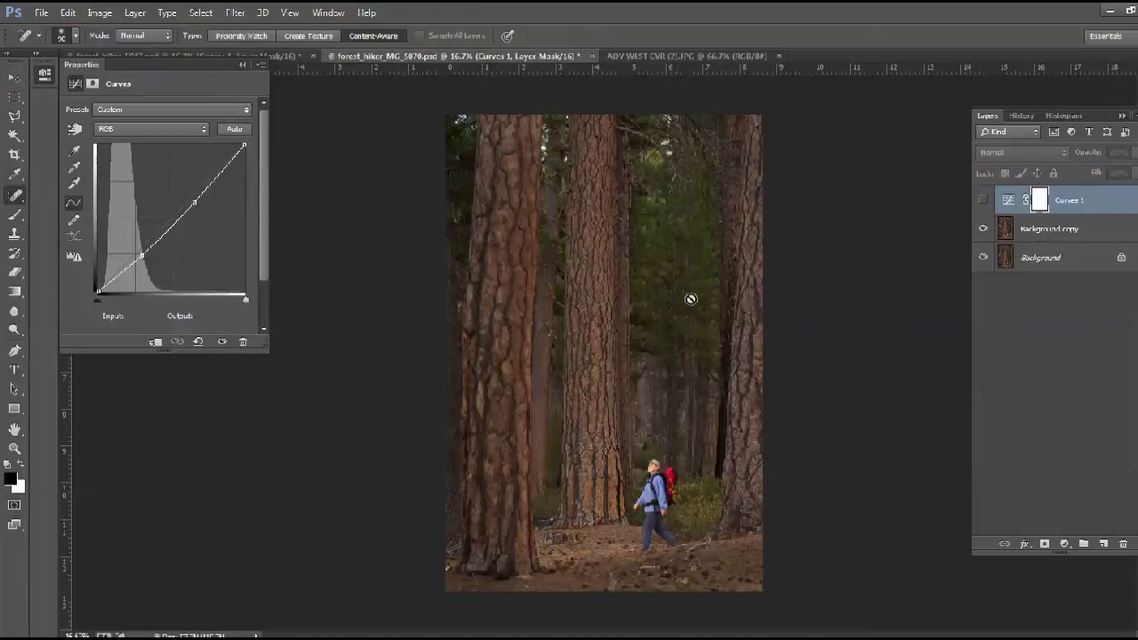
pyautogui.click(983, 229)
pyautogui.click(984, 228)
pyautogui.click(984, 200)
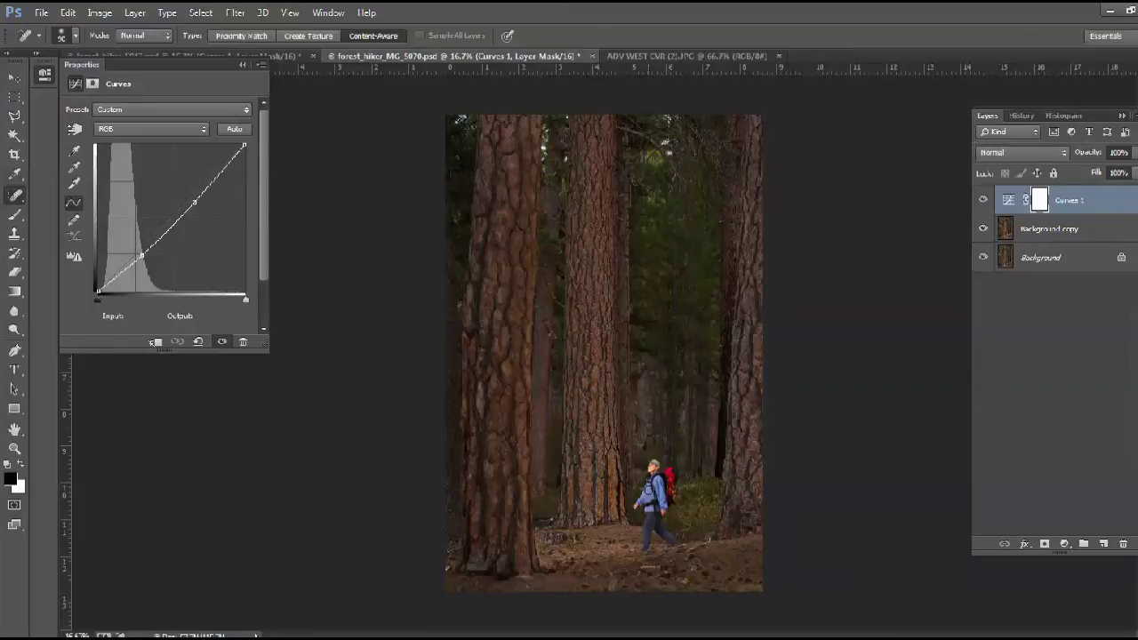
pyautogui.press('z')
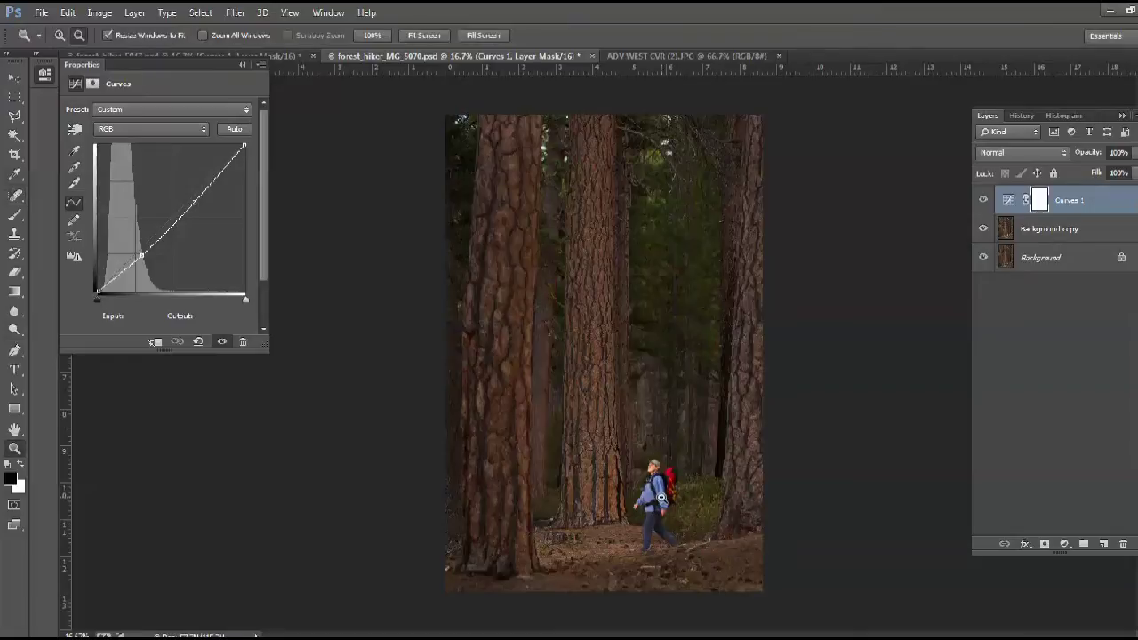
pyautogui.click(661, 496)
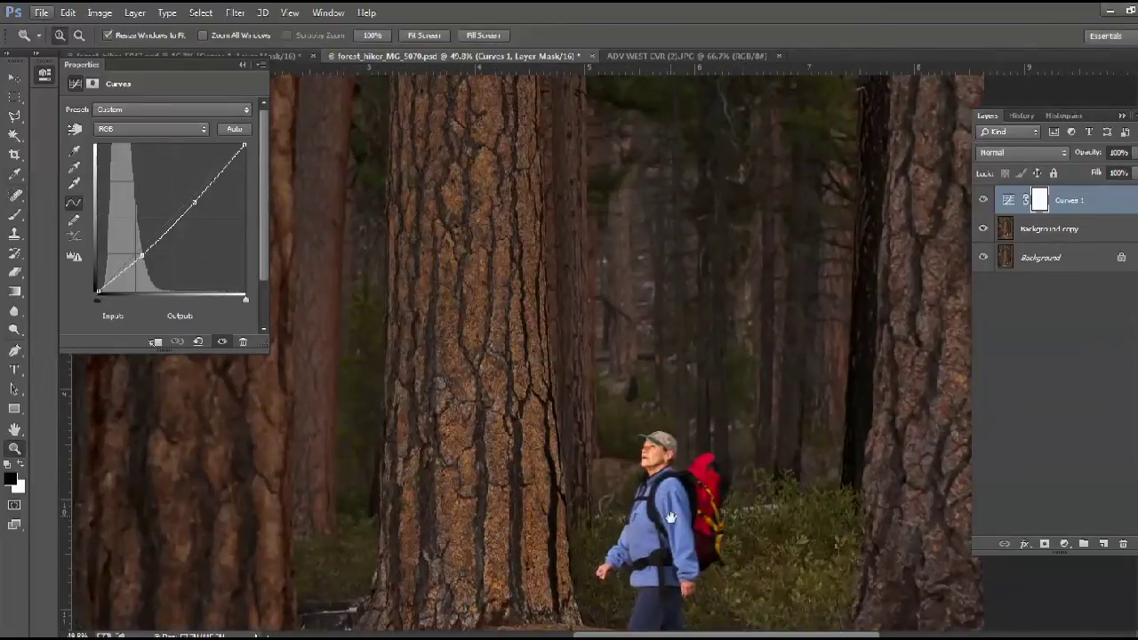
pyautogui.moveTo(670, 518); pyautogui.dragTo(673, 312)
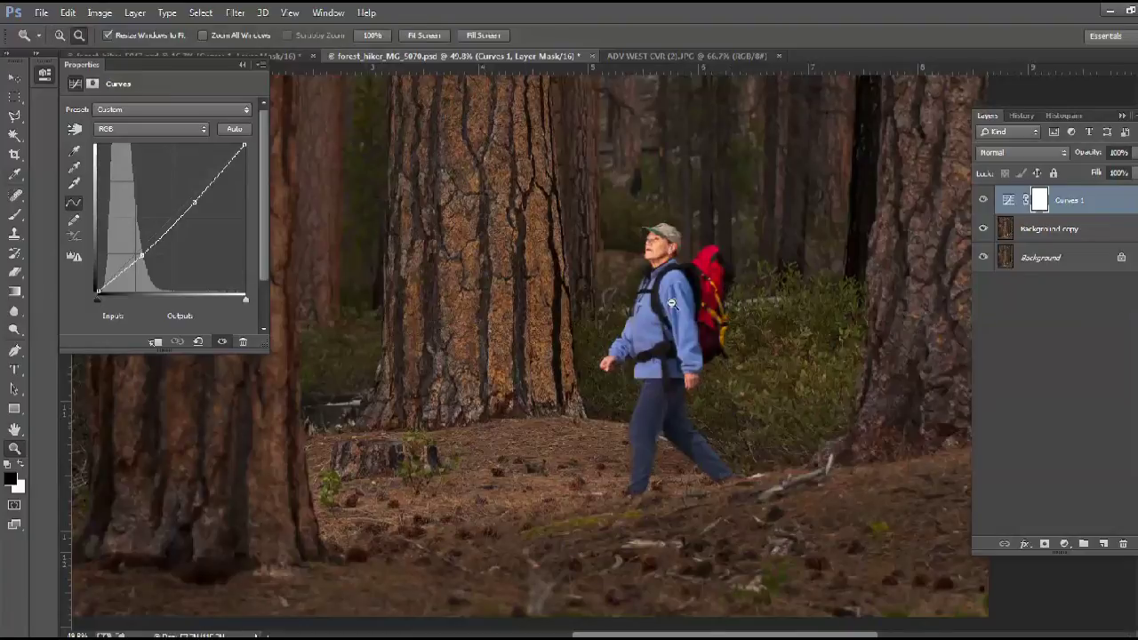
pyautogui.keyDown('alt'); pyautogui.click(671, 302); pyautogui.keyUp('alt')
pyautogui.keyDown('alt'); pyautogui.click(672, 302); pyautogui.keyUp('alt')
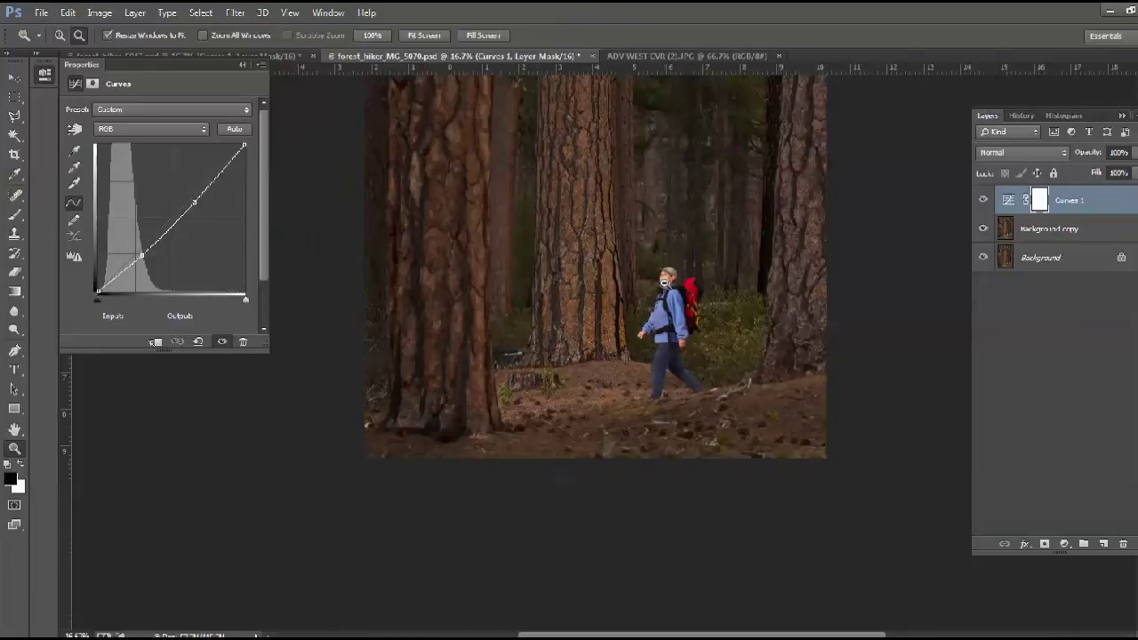
pyautogui.keyDown('alt'); pyautogui.click(665, 283); pyautogui.keyUp('alt')
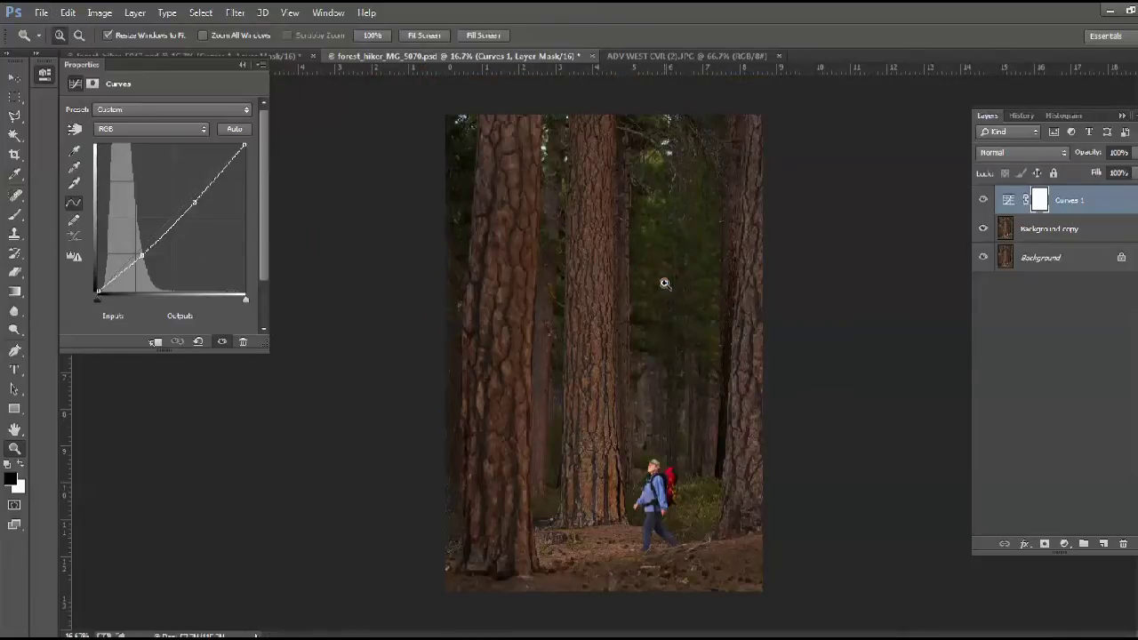